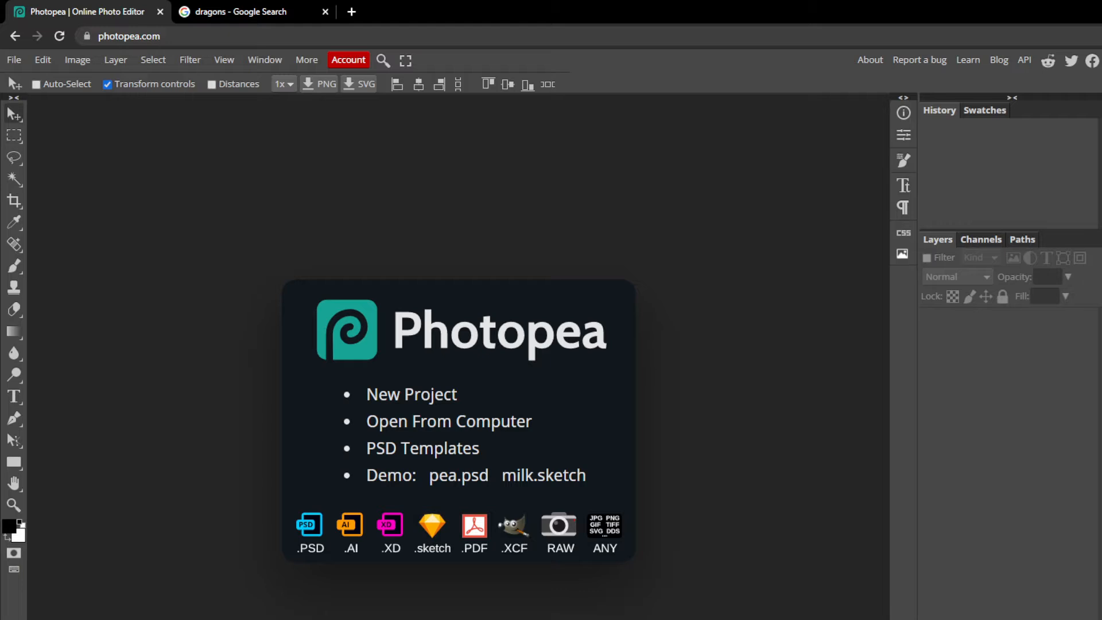
Open the TokenRing Template.psd file.
click(177, 33)
click(207, 188)
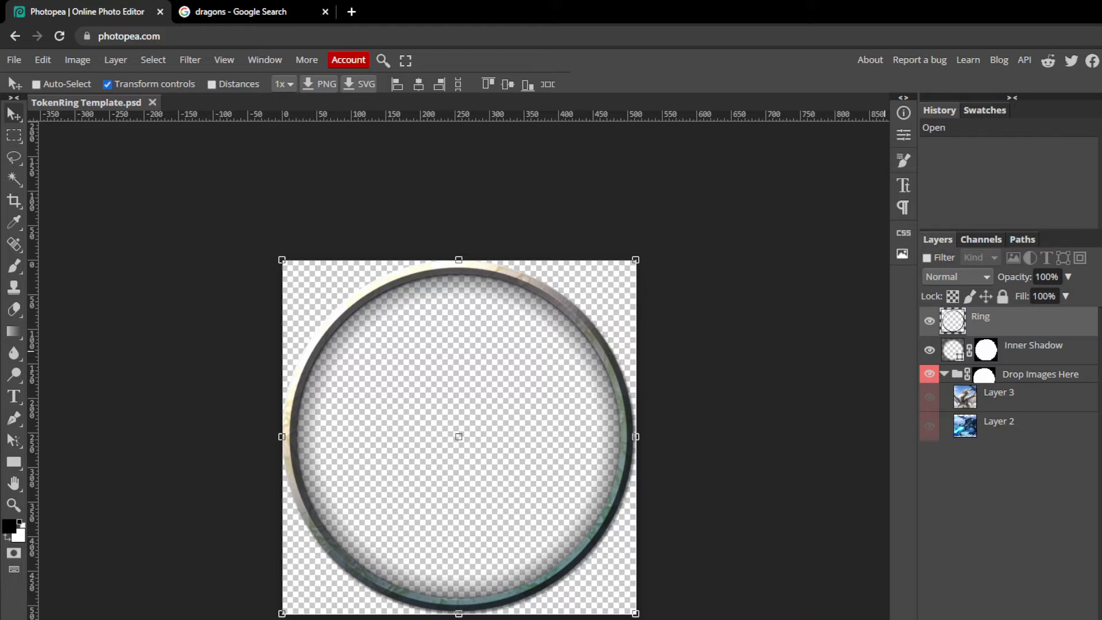
Toggle the Ring and Inner Shadow layers on and off to compare their effect on the token.
click(929, 320)
click(929, 320)
click(929, 321)
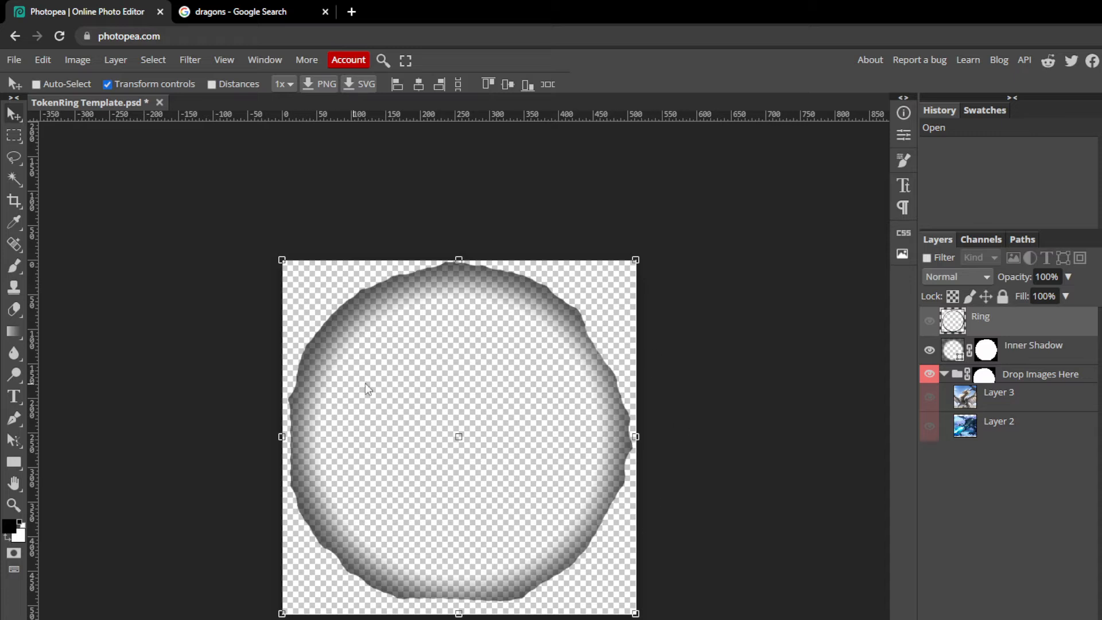
click(929, 320)
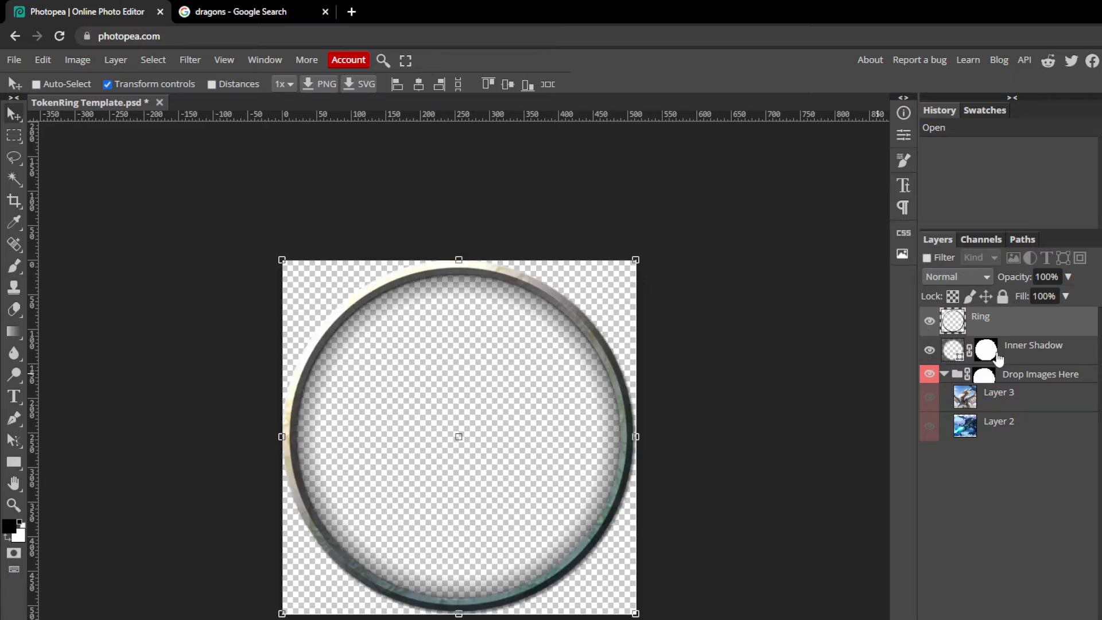
click(929, 350)
click(929, 350)
click(930, 350)
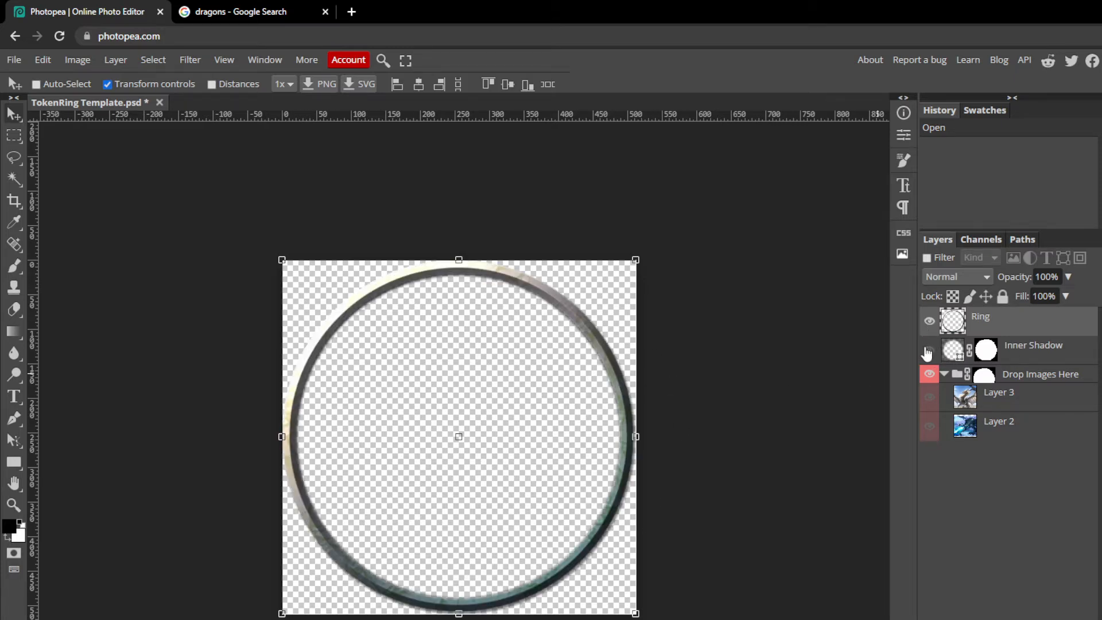
click(929, 350)
click(930, 321)
click(930, 321)
click(929, 321)
click(929, 320)
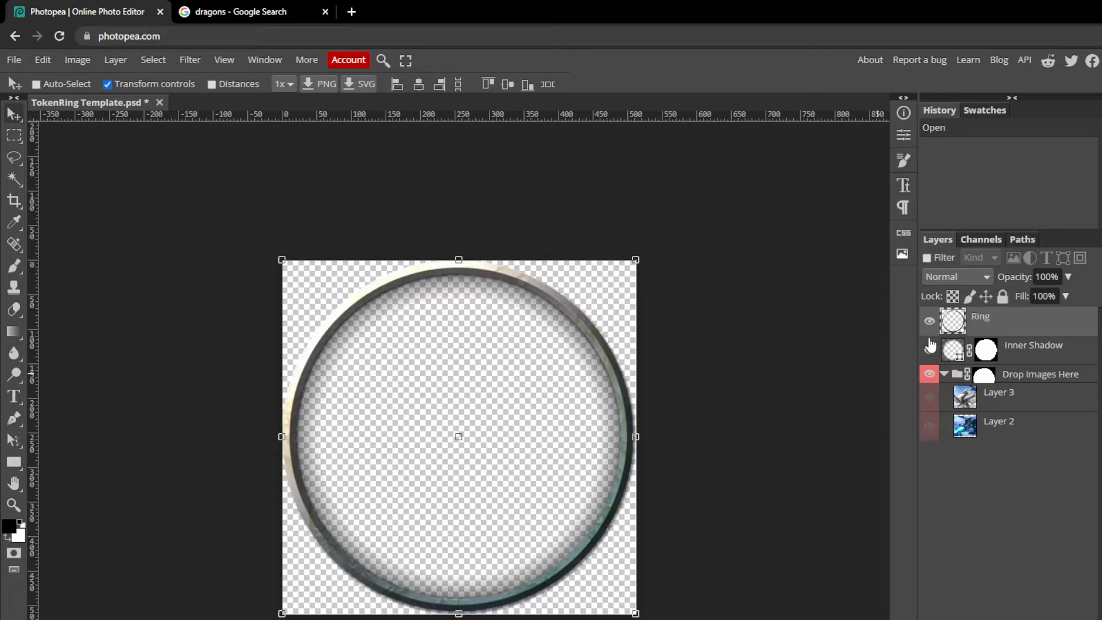
click(929, 349)
click(929, 349)
Expand the Drop Images Here group, preview Layer 3 and Layer 2, and show Layer 3.
click(944, 374)
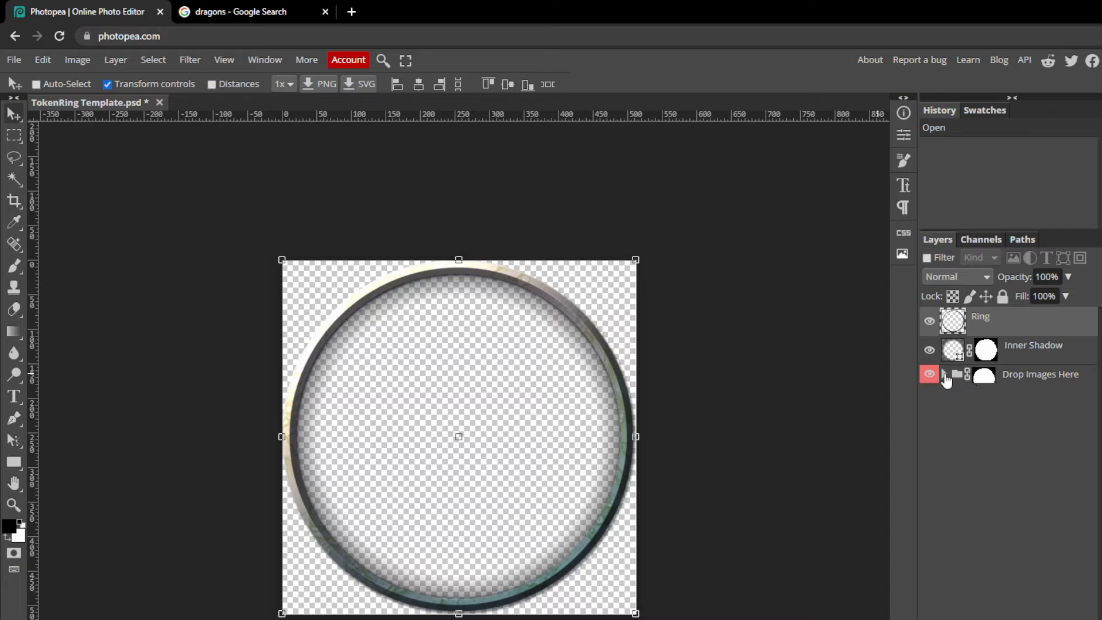
click(945, 376)
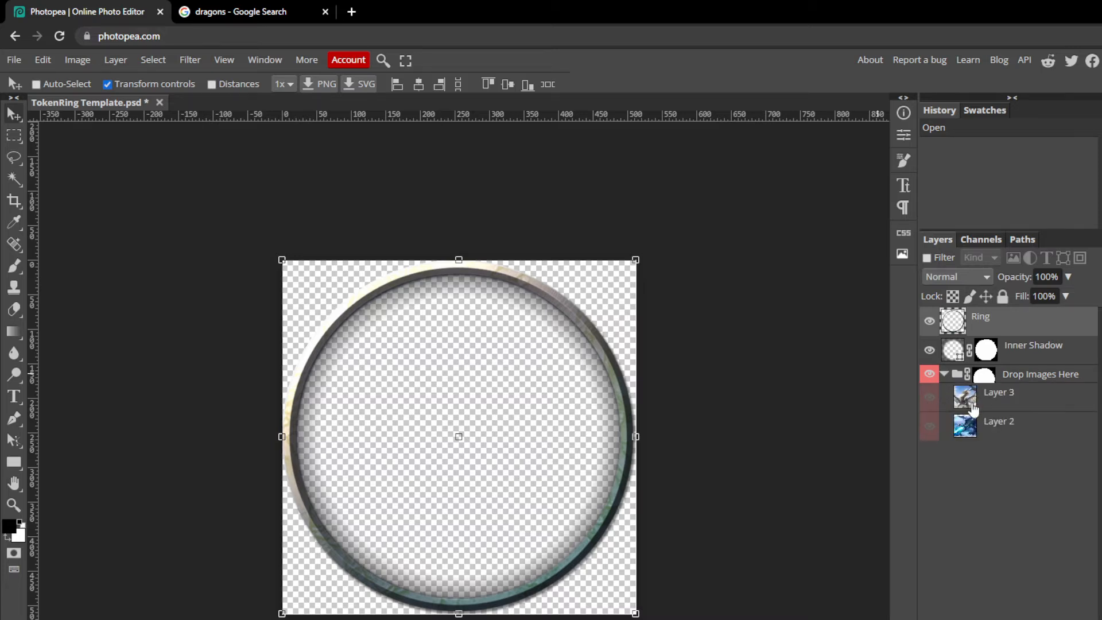
click(930, 398)
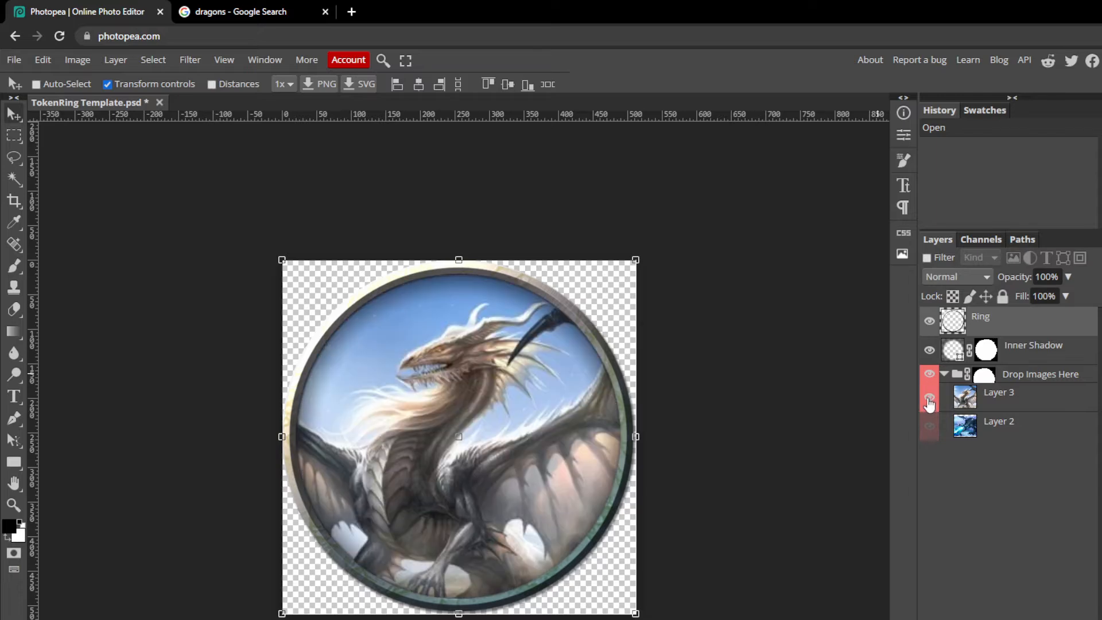
click(930, 401)
click(929, 428)
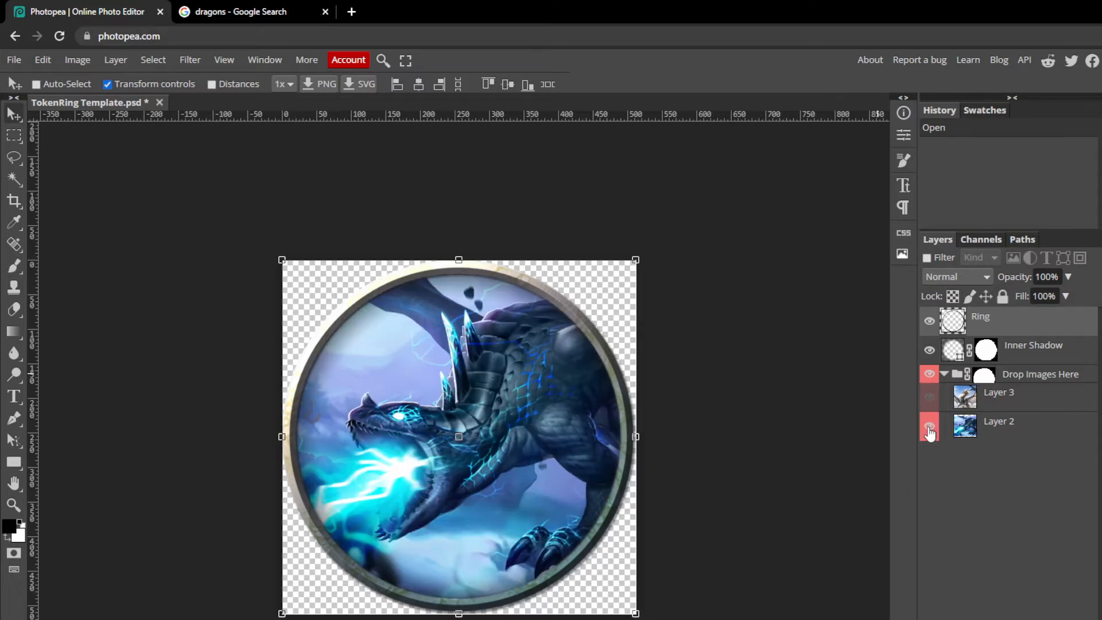
click(930, 427)
click(930, 398)
click(930, 399)
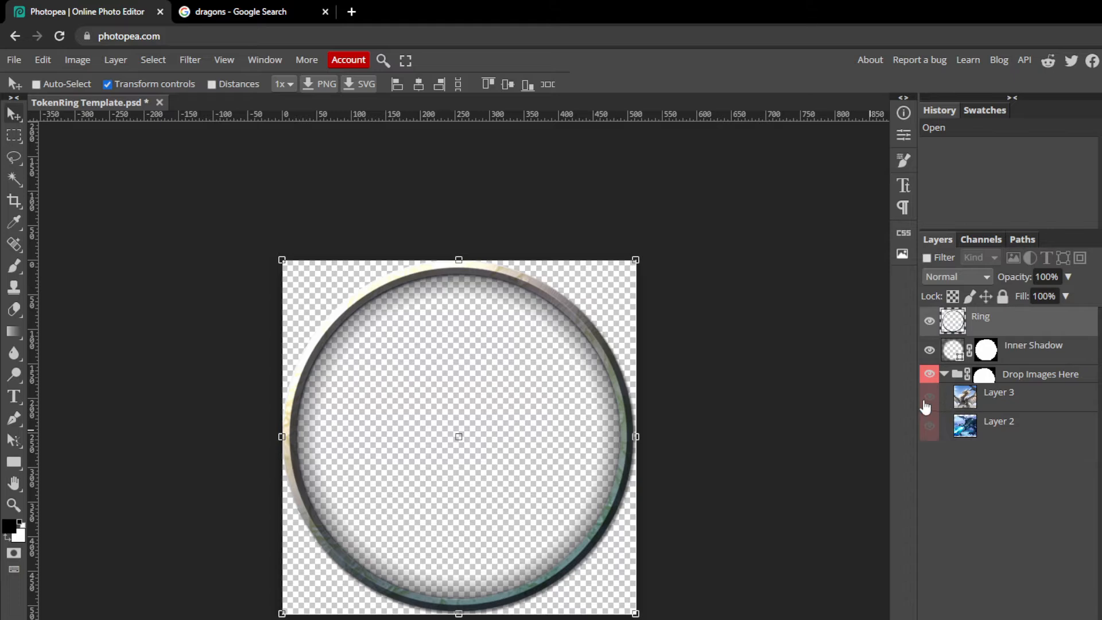
click(928, 397)
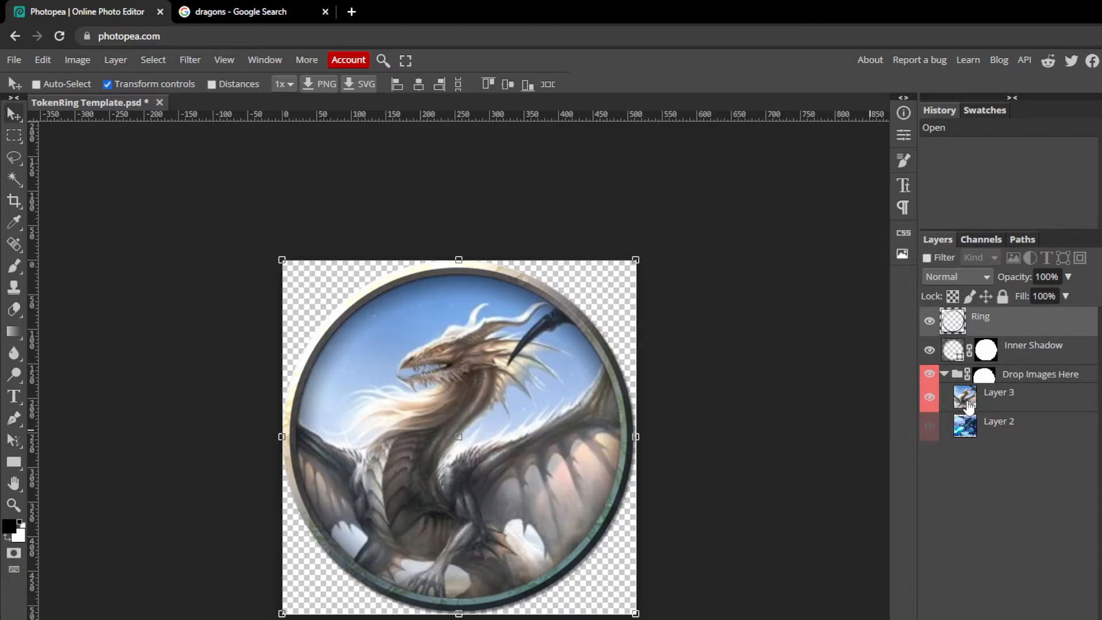
Scale Layer 3's dragon image down to about 78% and reposition it inside the ring.
click(994, 405)
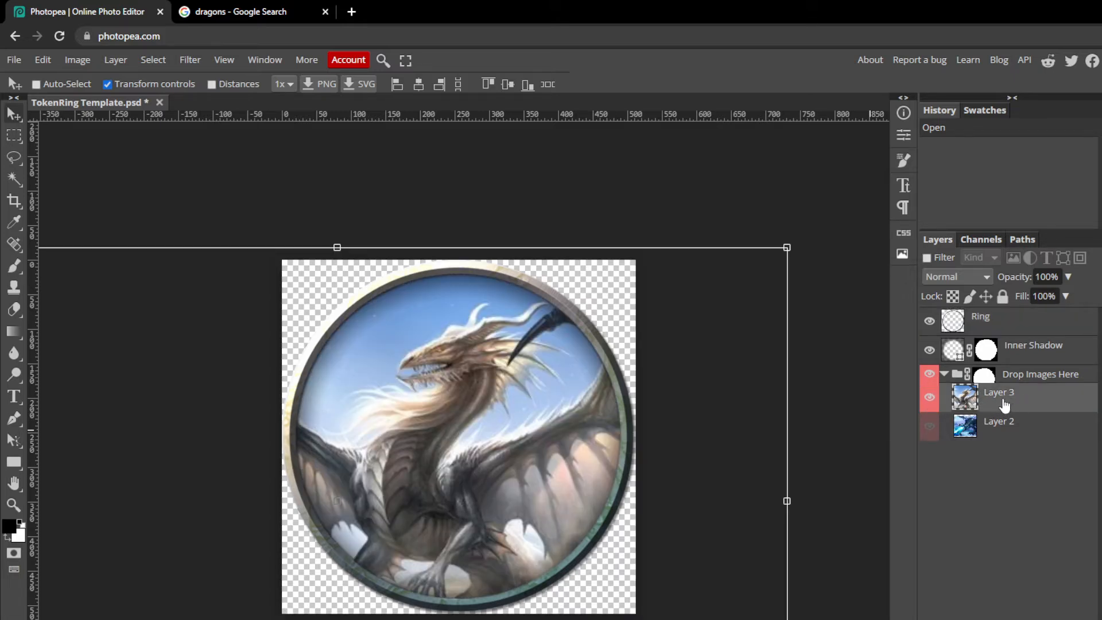
mouse_move(722, 501)
mouse_down()
mouse_move(752, 438)
mouse_move(670, 467)
mouse_move(745, 517)
mouse_move(850, 512)
mouse_move(827, 426)
mouse_move(832, 373)
mouse_move(783, 445)
mouse_move(762, 520)
mouse_move(730, 515)
mouse_move(710, 495)
mouse_move(718, 503)
mouse_up()
drag(781, 247, 586, 398)
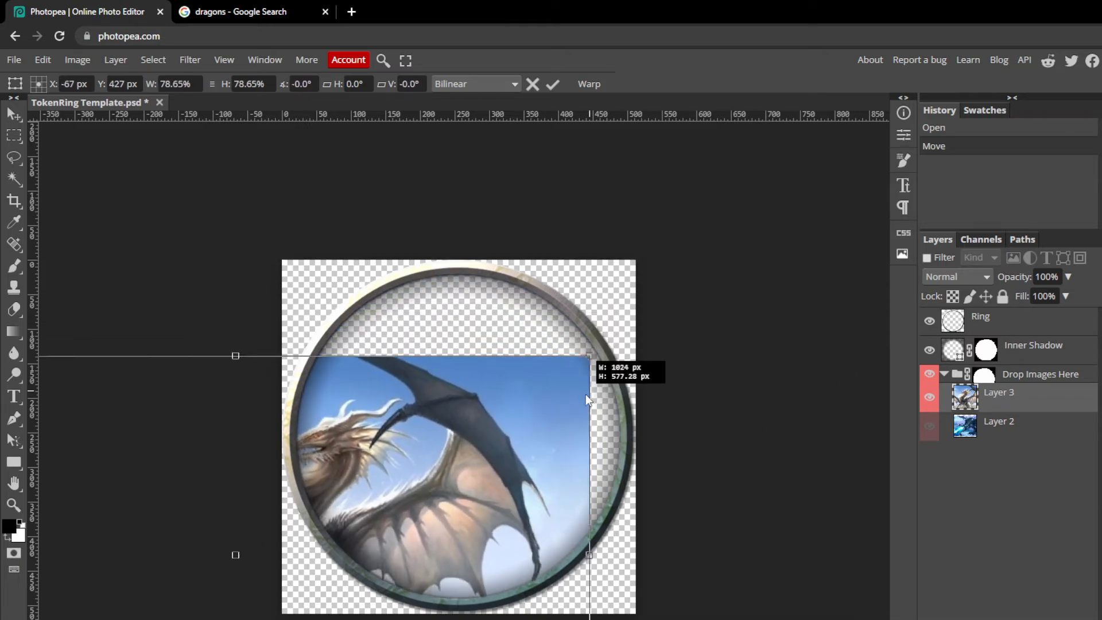
drag(449, 492, 563, 412)
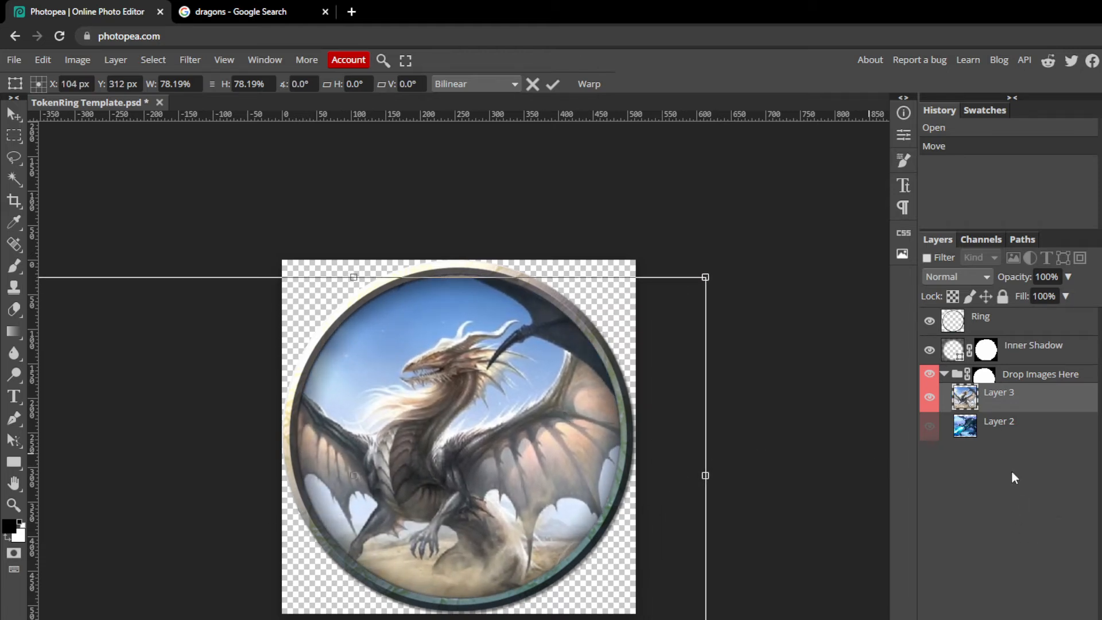
click(929, 398)
click(929, 398)
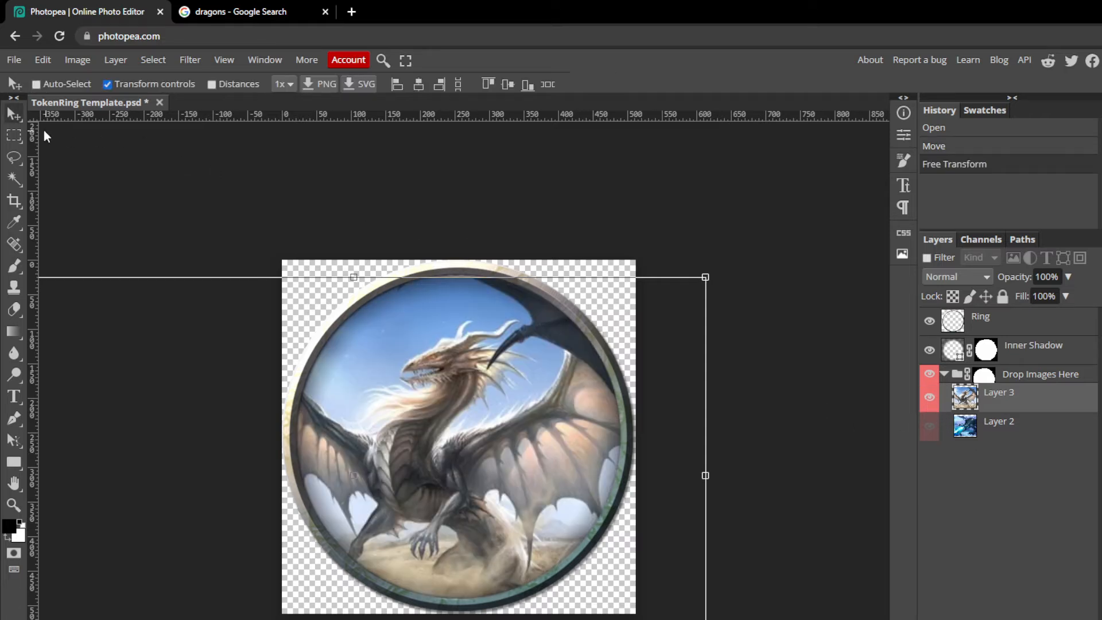
Open the PNG export dialog for the token and close it without saving.
click(981, 320)
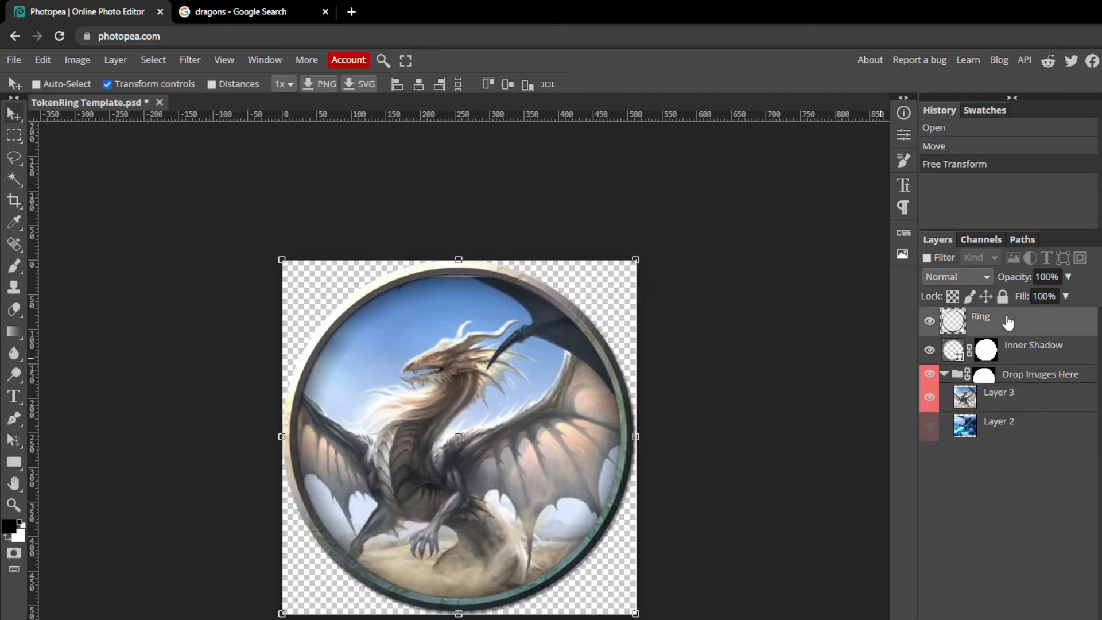
click(10, 60)
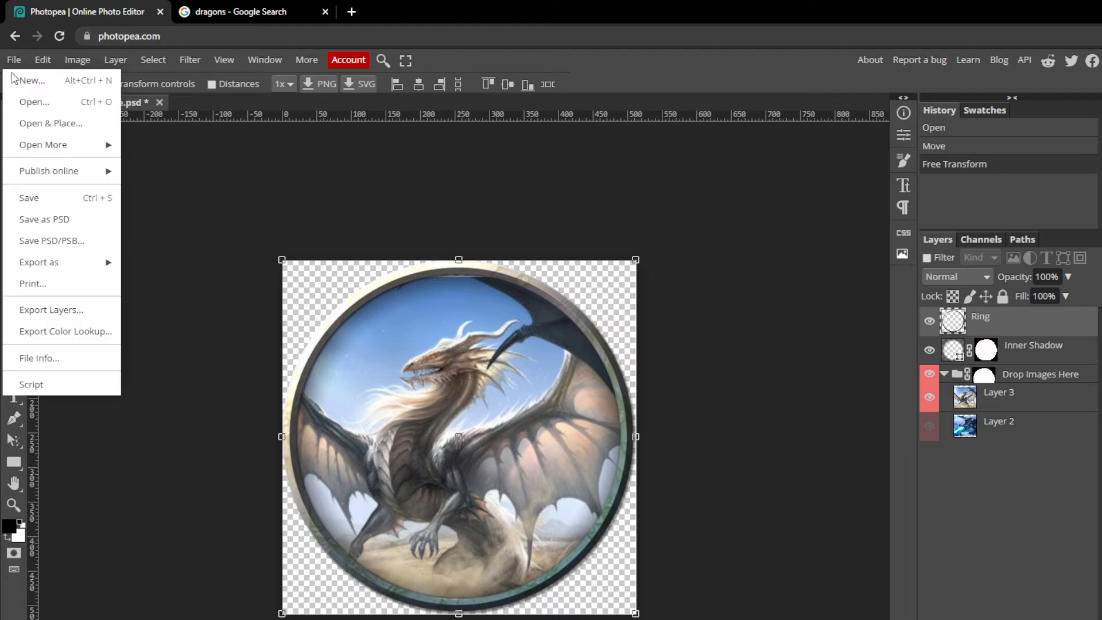
mouse_move(60, 259)
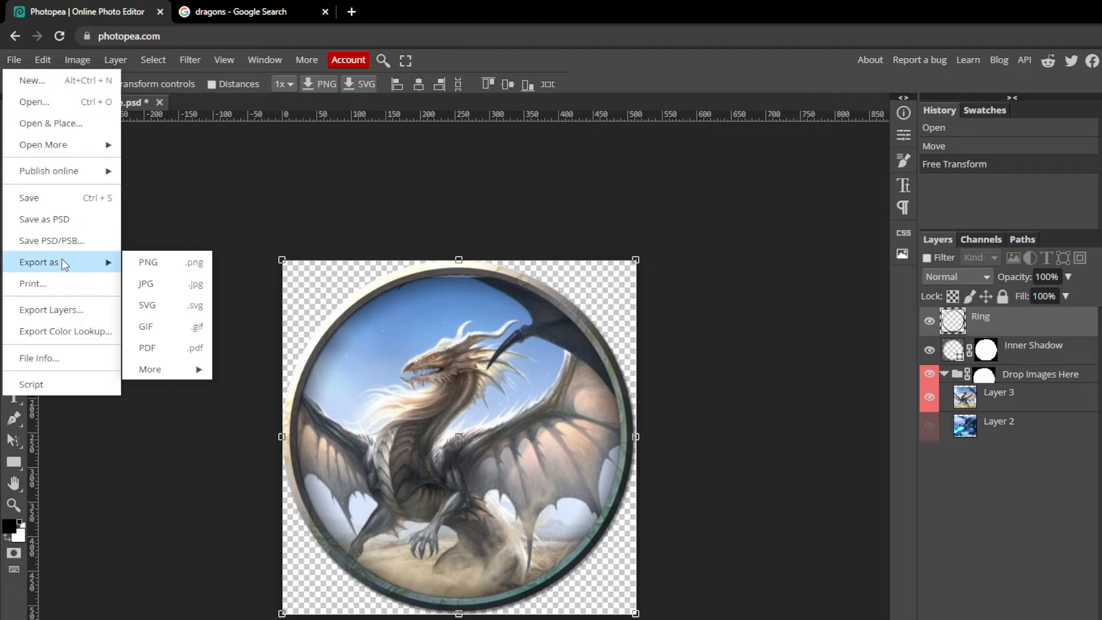
click(157, 263)
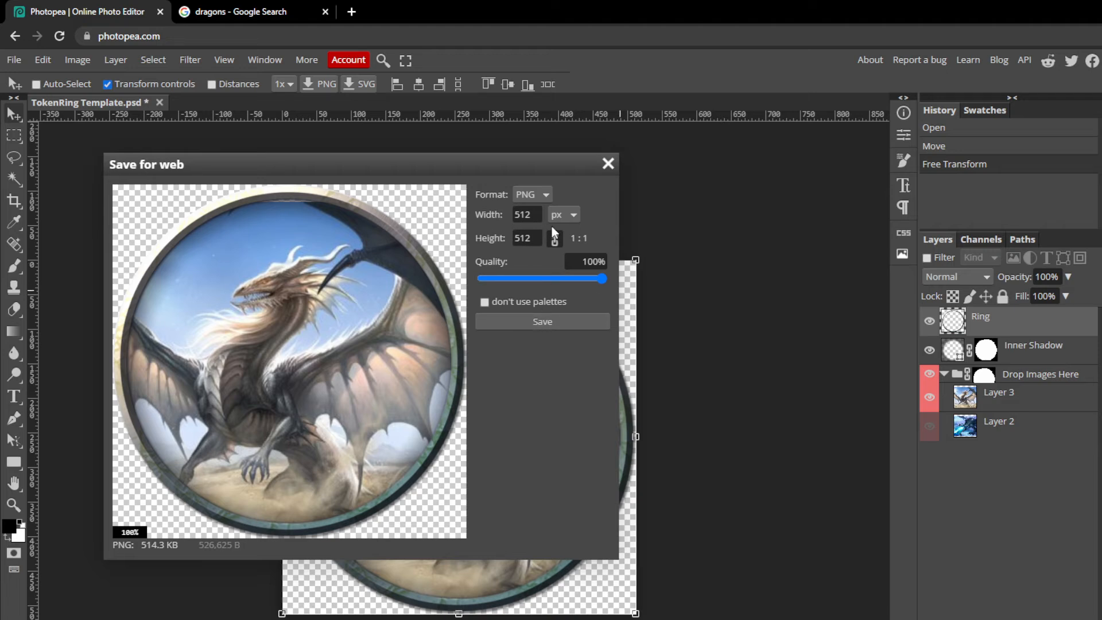
click(608, 164)
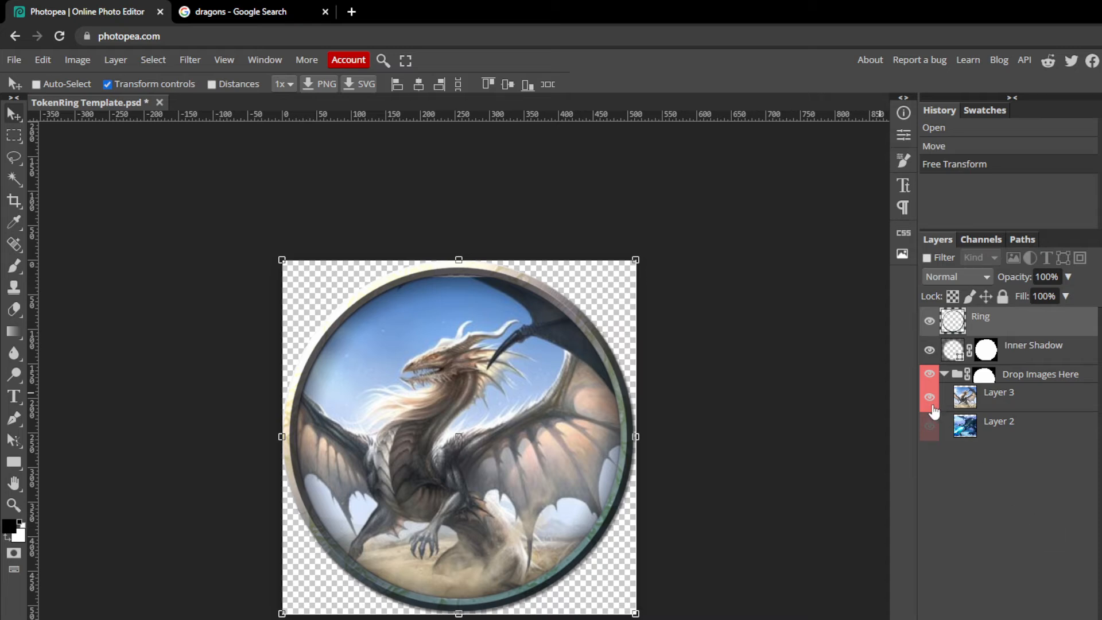
Drag the red dragon image from the Google image results into the token document.
click(235, 14)
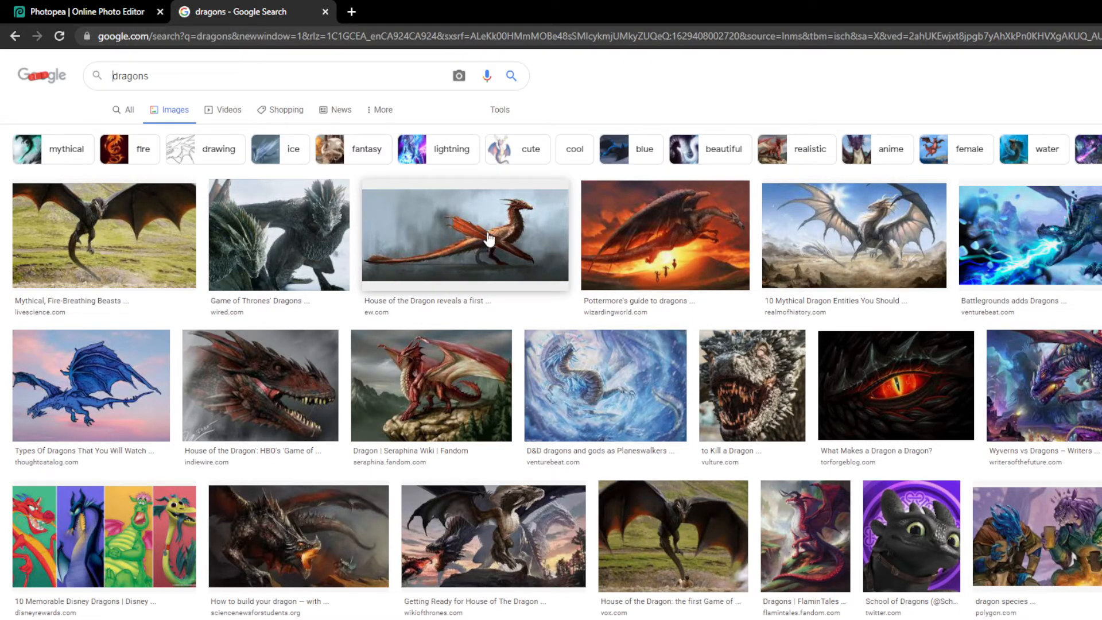
drag(481, 241, 488, 446)
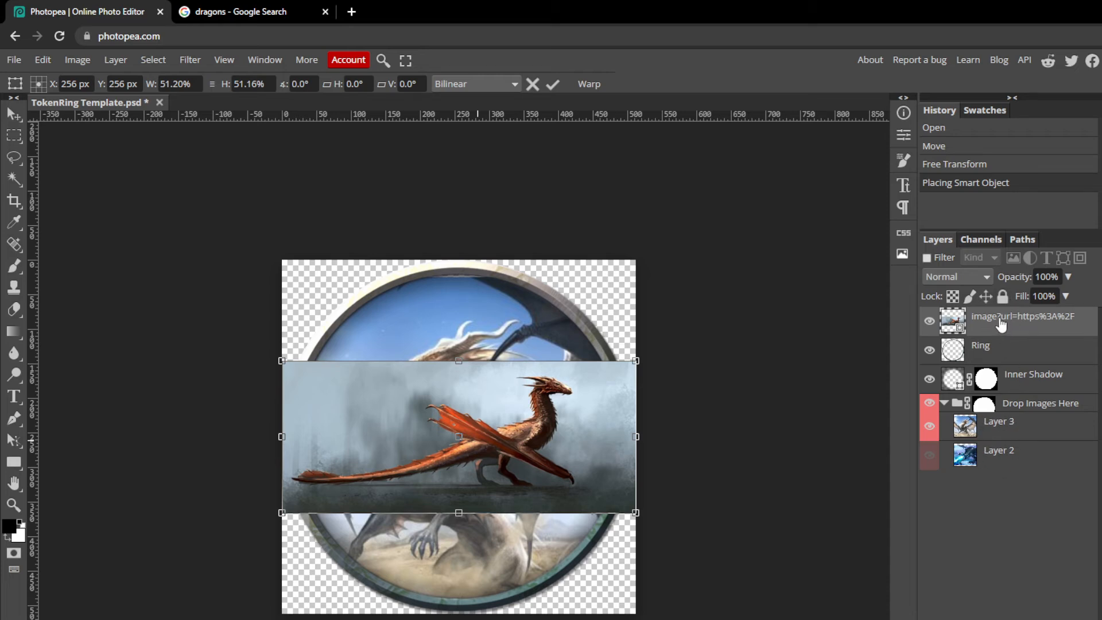
drag(999, 327, 994, 474)
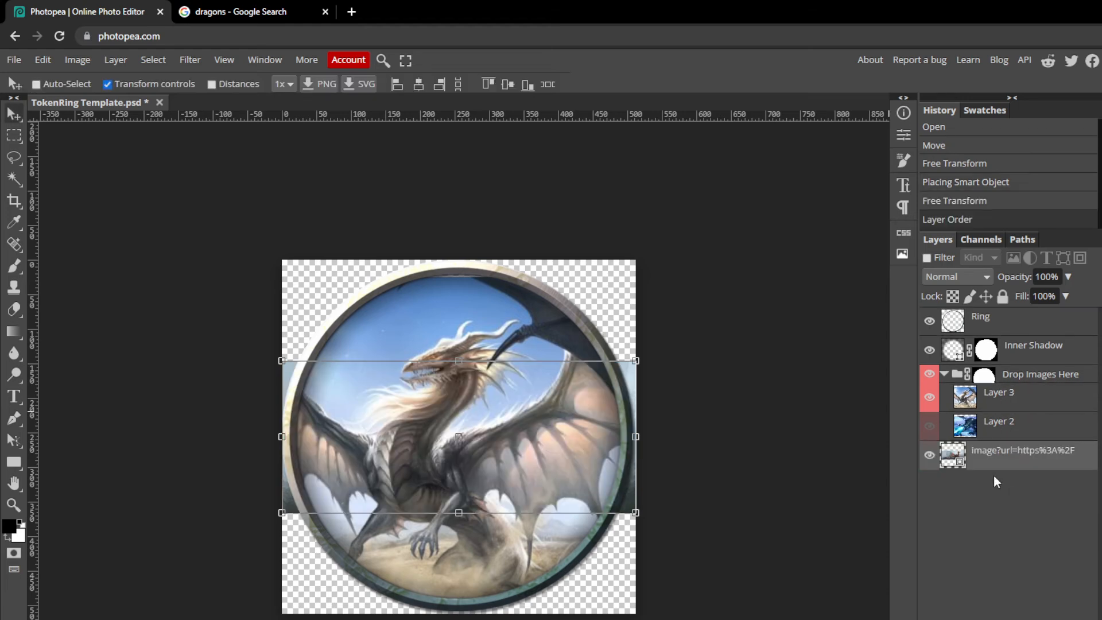
Hide Layer 3 and move the red dragon image layer into the Drop Images Here group.
click(998, 405)
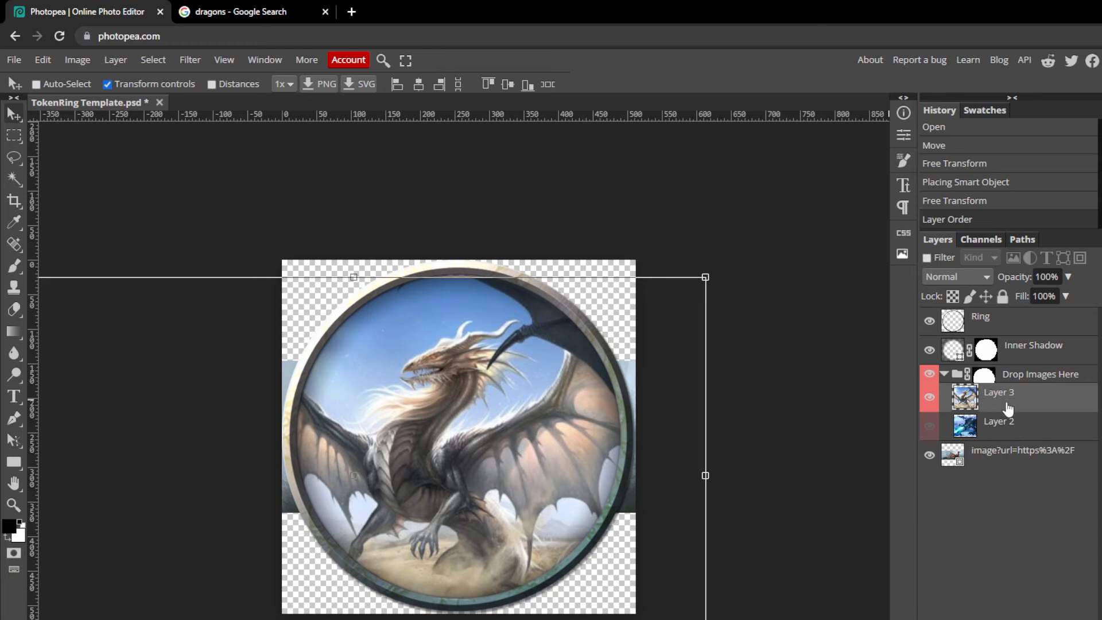
click(935, 407)
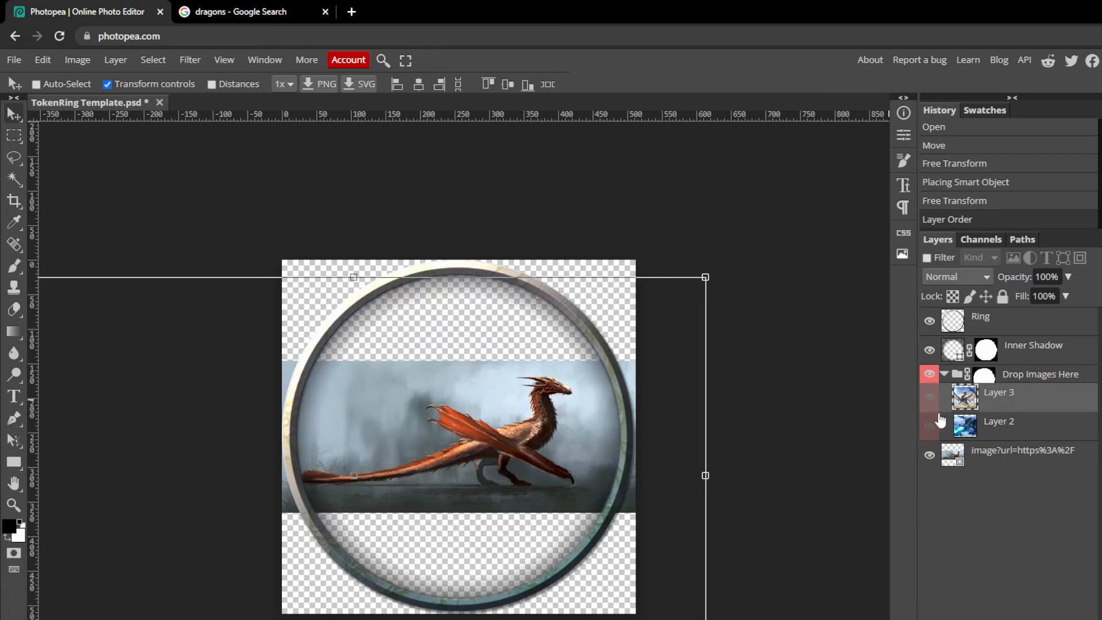
mouse_move(1001, 457)
mouse_down()
mouse_move(999, 440)
mouse_move(1004, 462)
mouse_up()
click(944, 374)
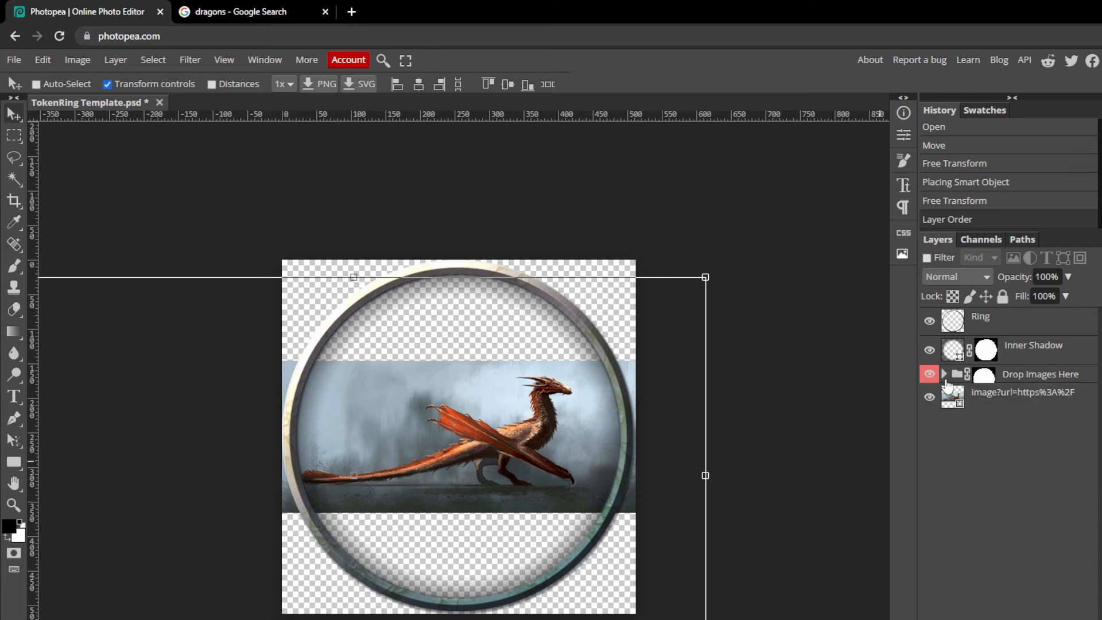
drag(997, 404, 1011, 374)
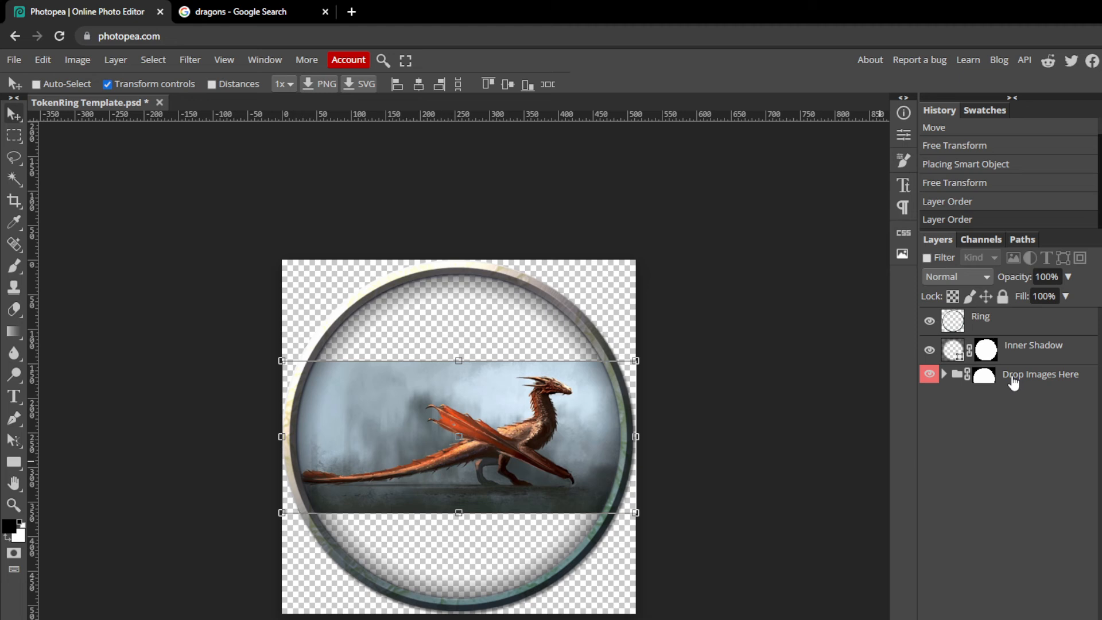
click(944, 375)
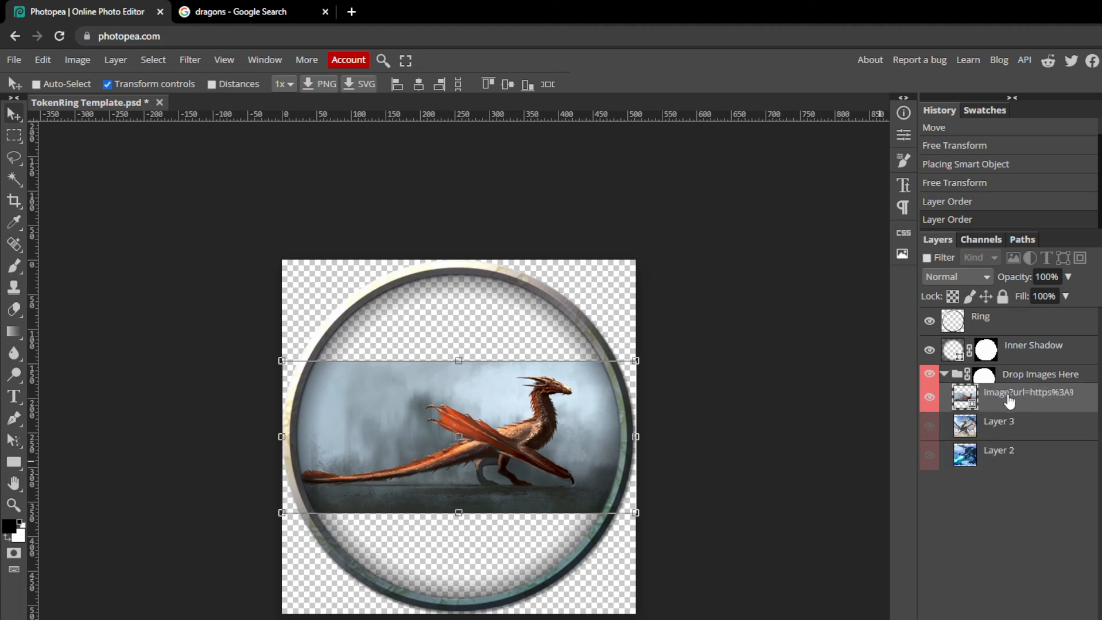
click(929, 397)
click(930, 397)
Scale the red dragon image up to about 117% and position it to fill the ring.
drag(520, 445, 478, 450)
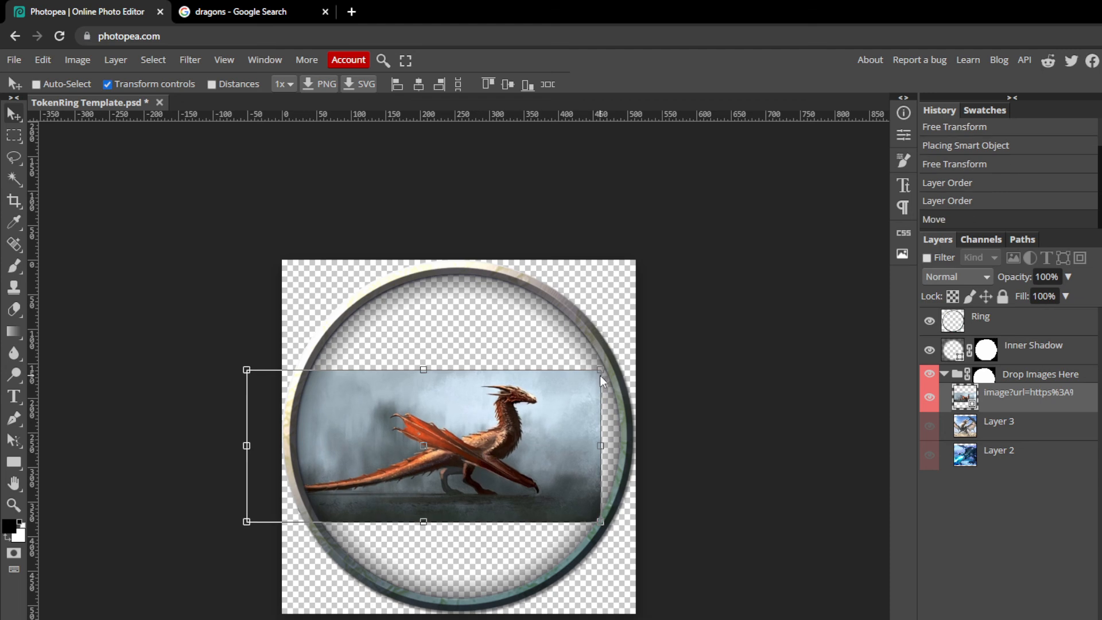
drag(600, 371, 904, 148)
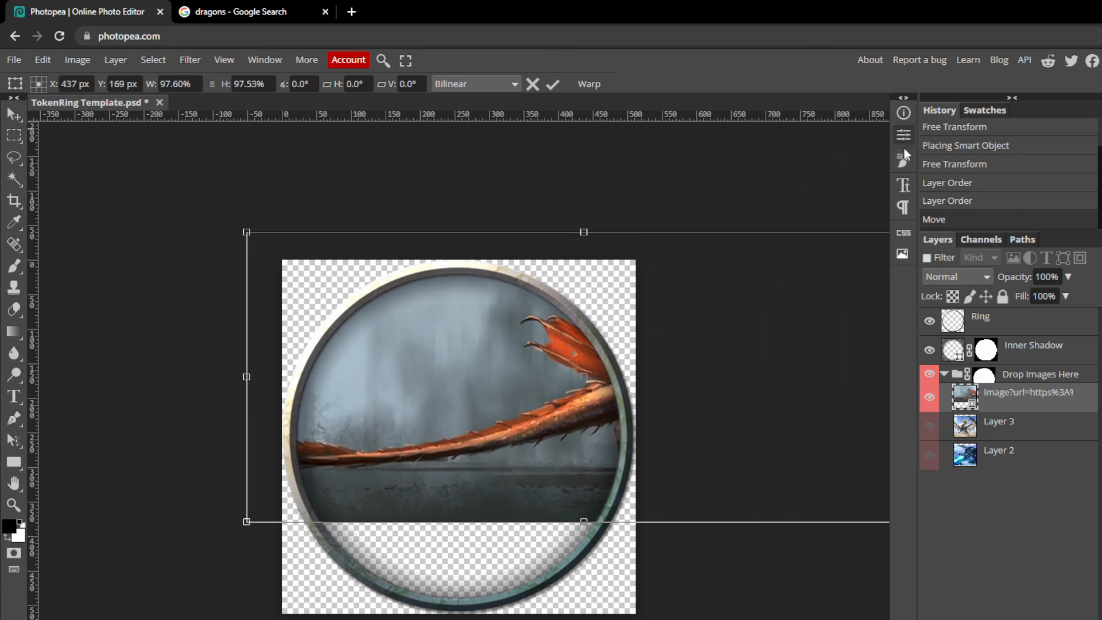
drag(533, 411, 291, 487)
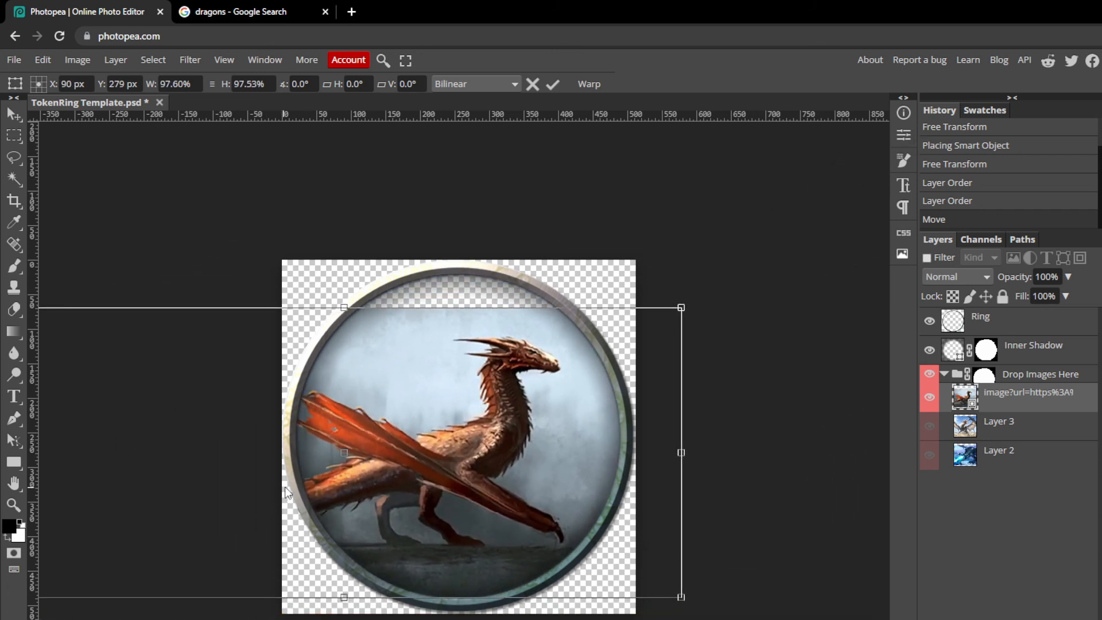
drag(683, 308, 815, 250)
drag(710, 361, 598, 395)
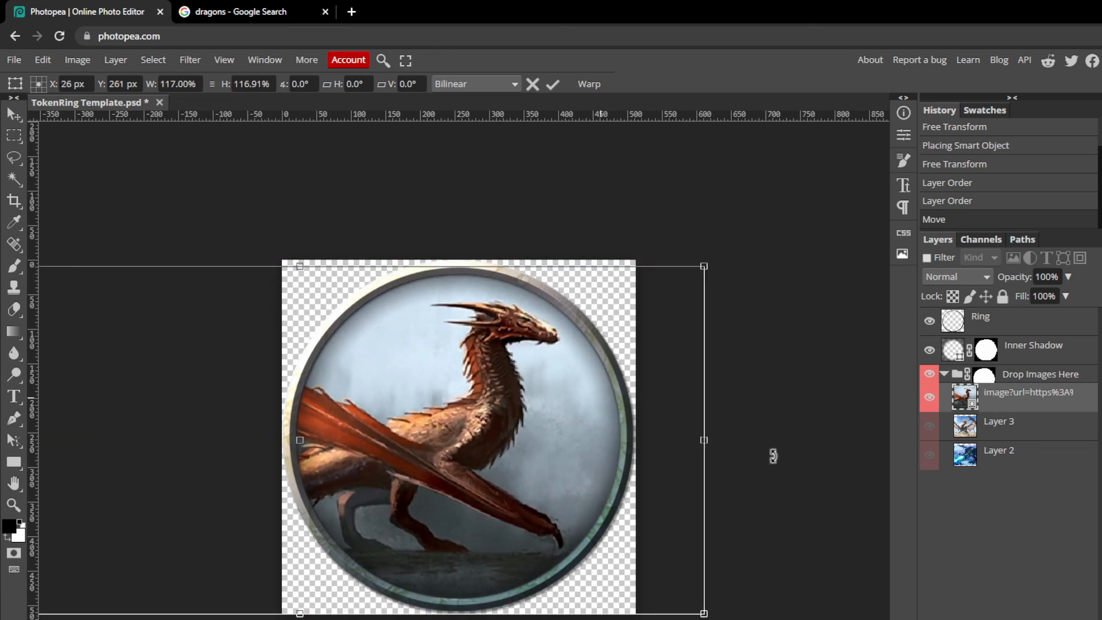
Export the token as a PNG image.
click(21, 61)
mouse_move(84, 263)
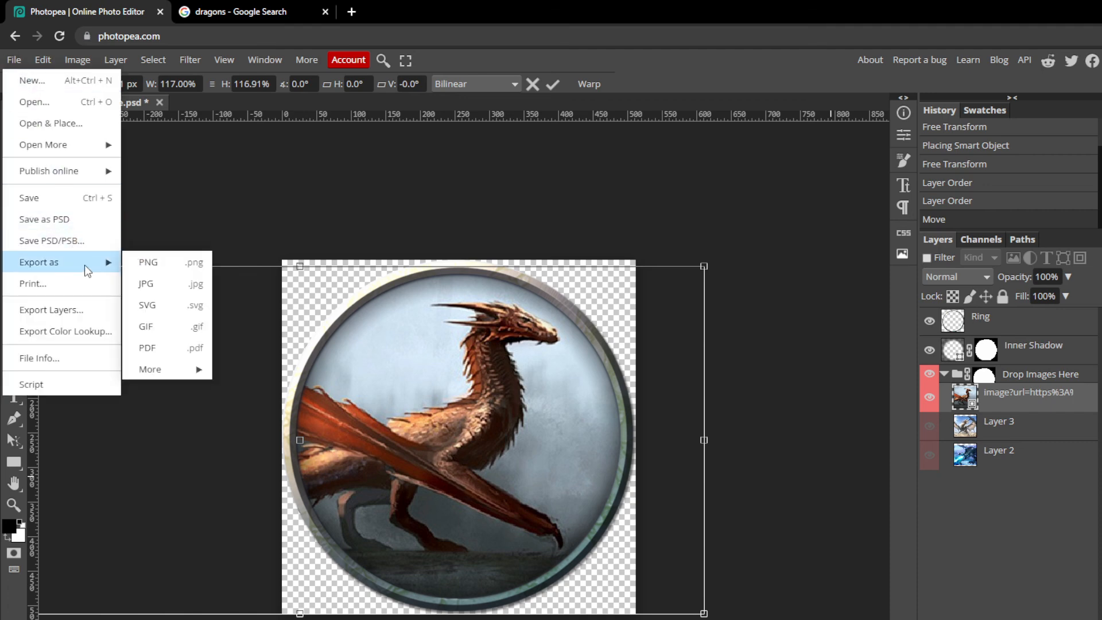
click(152, 265)
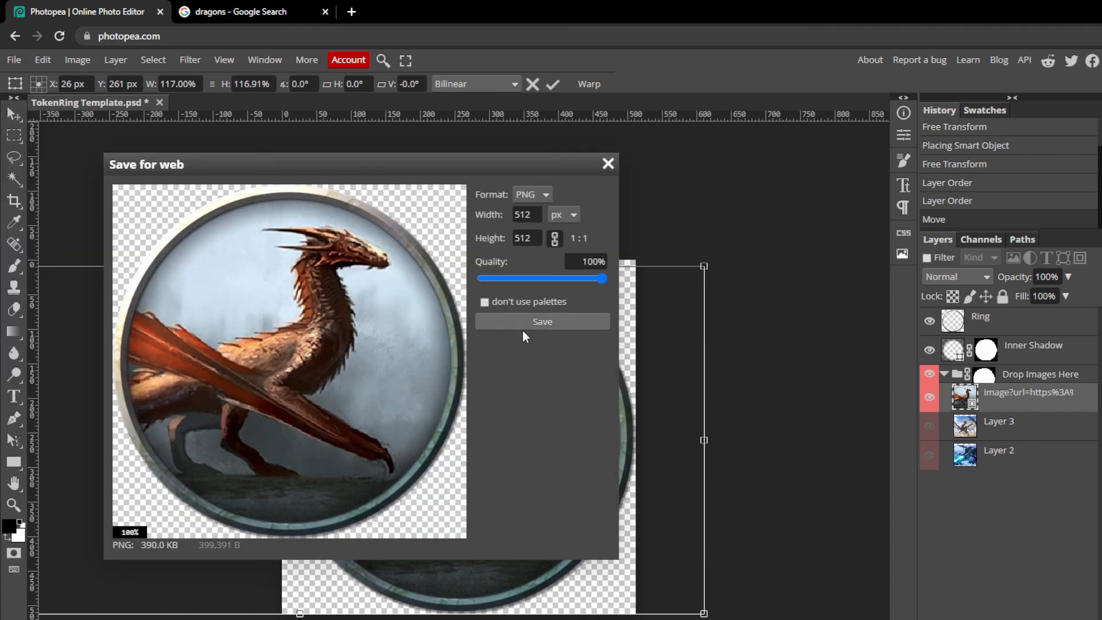